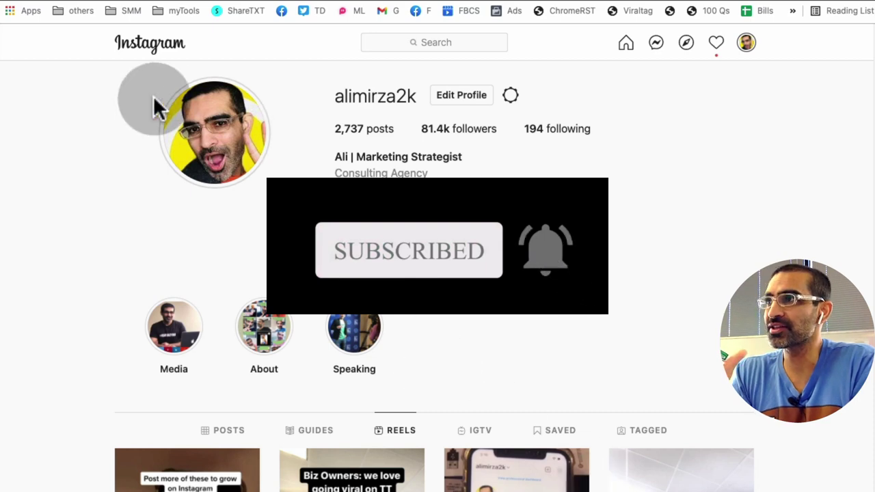
Step: From the Ads Manager campaigns list, start a new campaign with the Video views objective
{"action": "left_click", "coordinate": [130, 1]}
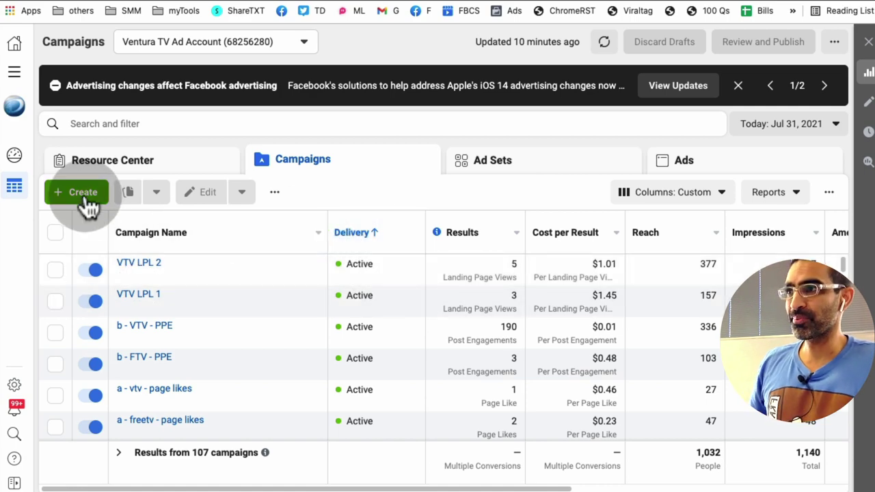
{"action": "left_click", "coordinate": [83, 195]}
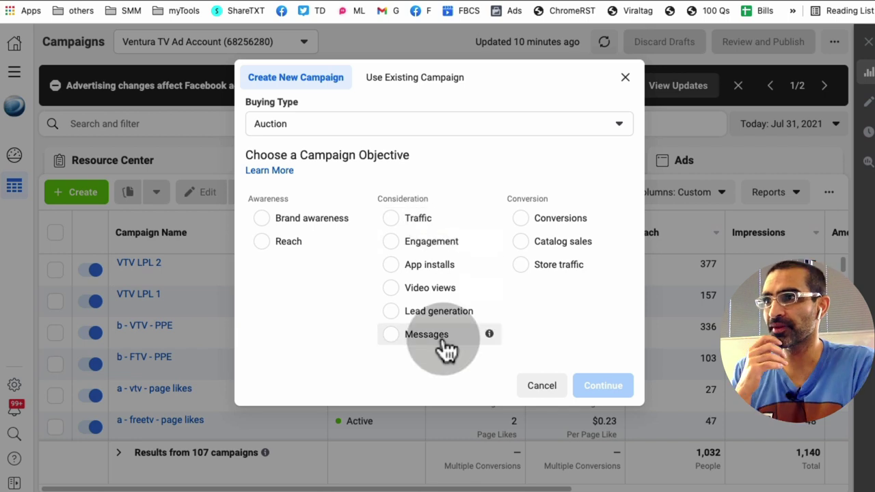
{"action": "left_click", "coordinate": [435, 287]}
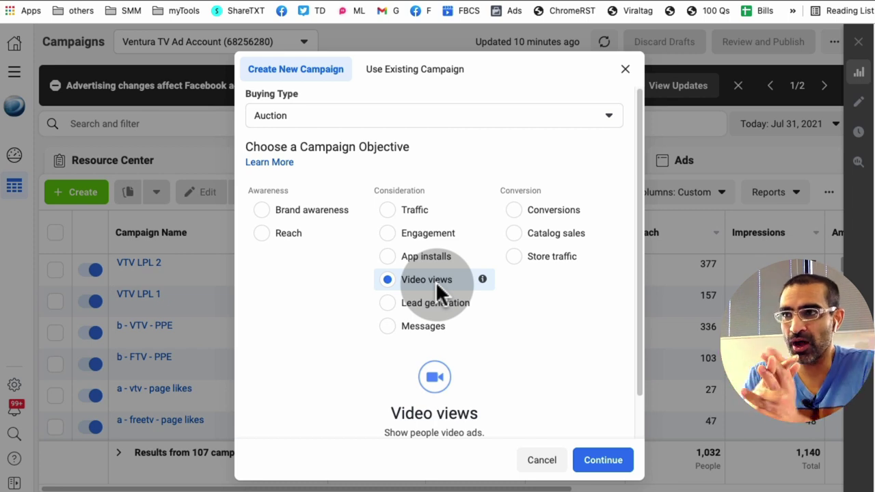
{"action": "scroll", "coordinate": [498, 341], "scroll_direction": "down", "scroll_amount": 2}
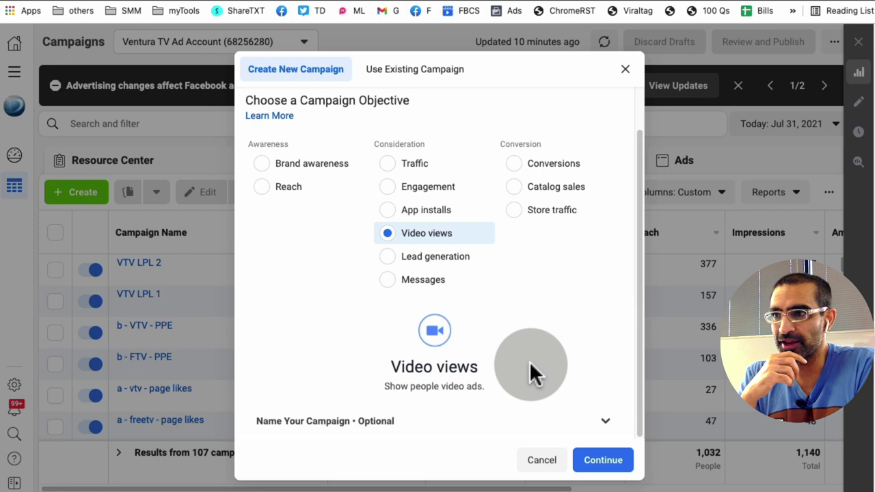
Step: Create the Video views campaign and rename it 'test ig reels'
{"action": "left_click", "coordinate": [601, 454]}
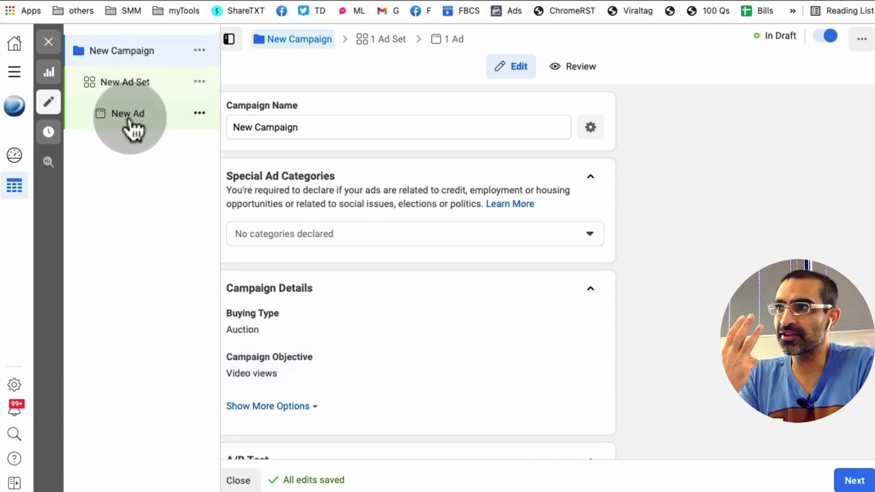
{"action": "left_click", "coordinate": [294, 127]}
{"action": "triple_click", "coordinate": [295, 127]}
{"action": "type", "text": "te"}
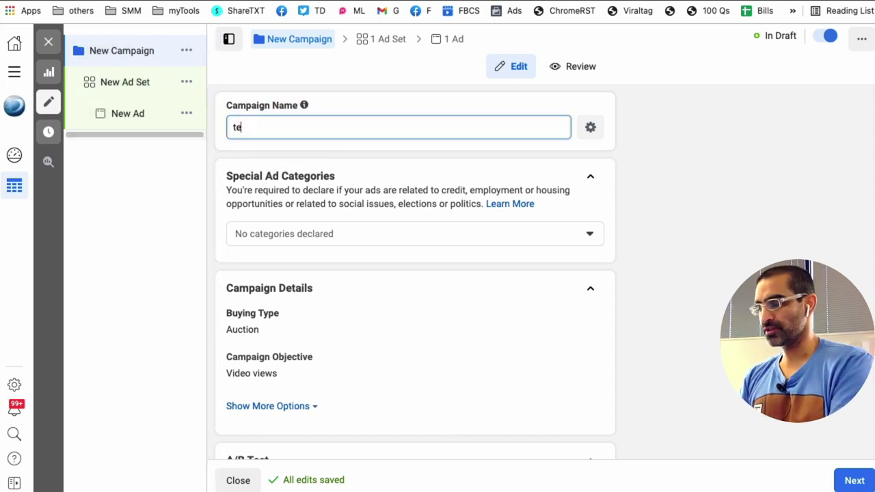
{"action": "type", "text": "st ig reels"}
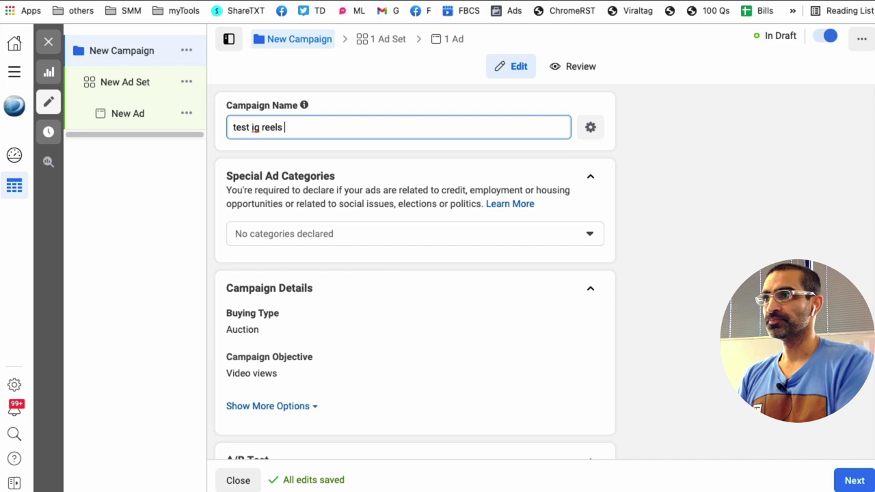
{"action": "scroll", "coordinate": [696, 279], "scroll_direction": "down", "scroll_amount": 5}
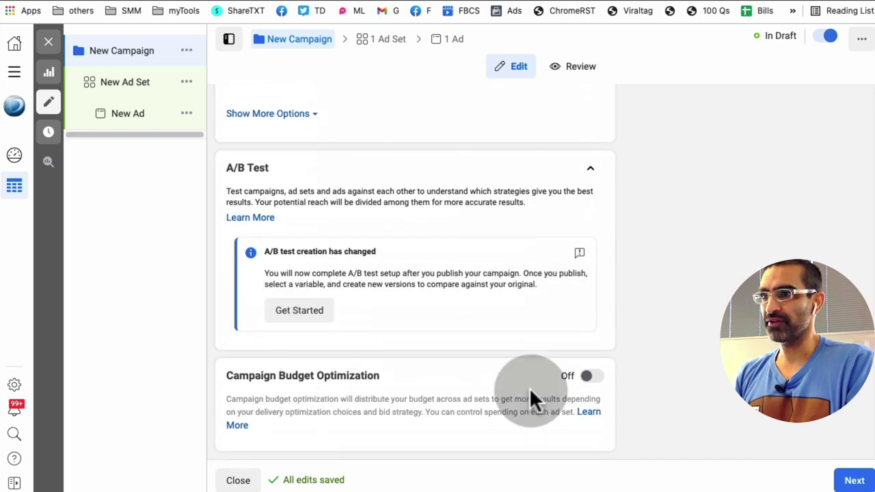
Step: Move to the ad set and set its daily budget to $20.00, then scroll down to Audience
{"action": "left_click", "coordinate": [852, 481]}
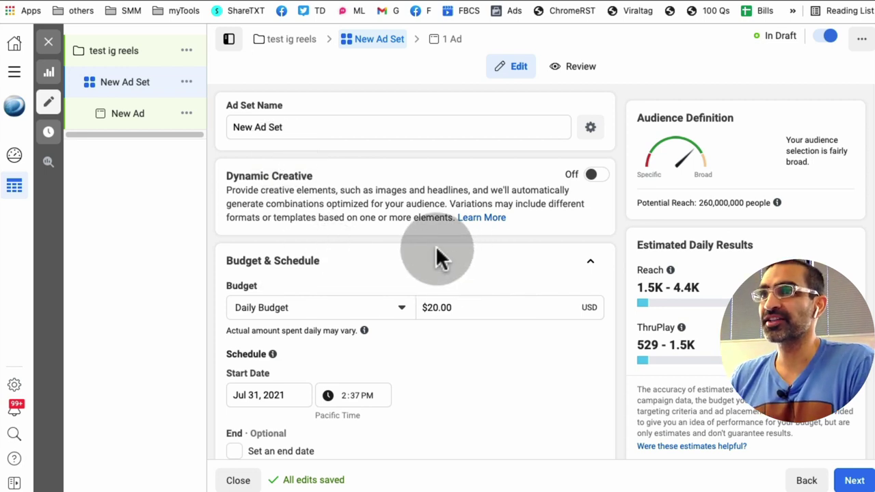
{"action": "scroll", "coordinate": [435, 244], "scroll_direction": "down", "scroll_amount": 1}
{"action": "scroll", "coordinate": [437, 254], "scroll_direction": "down", "scroll_amount": 1}
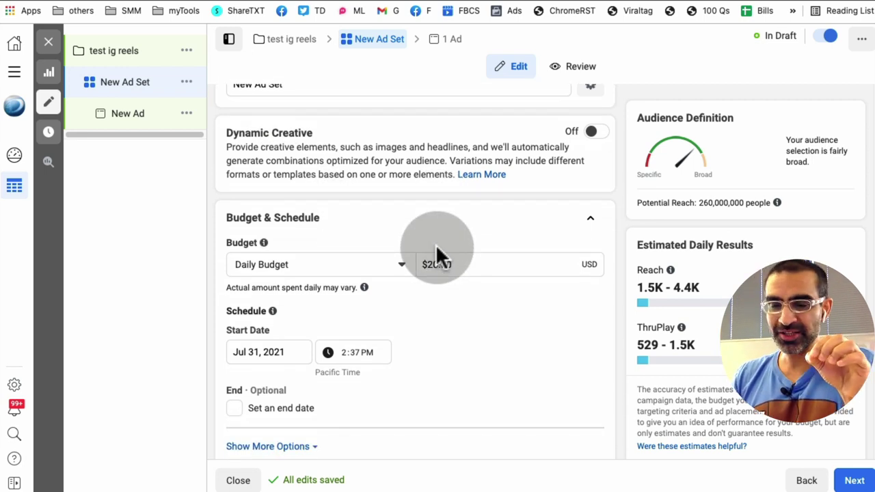
{"action": "left_click", "coordinate": [465, 265]}
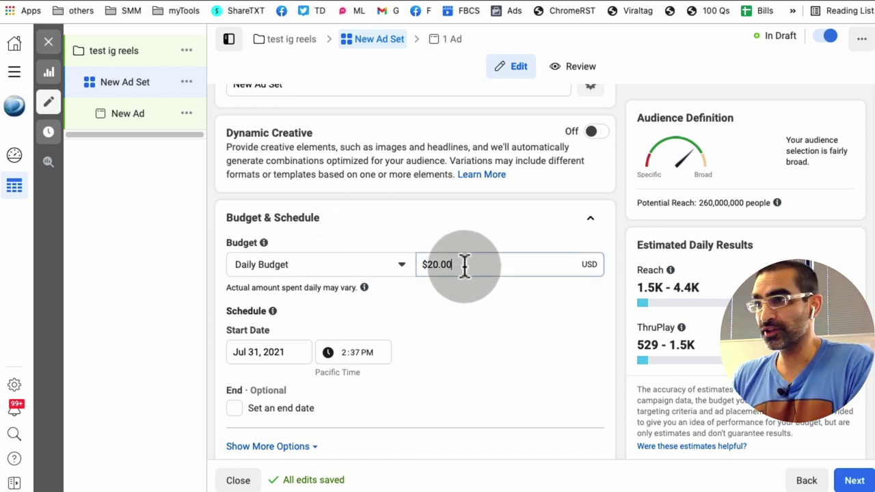
{"action": "key", "text": "BackSpace"}
{"action": "type", "text": "20.00"}
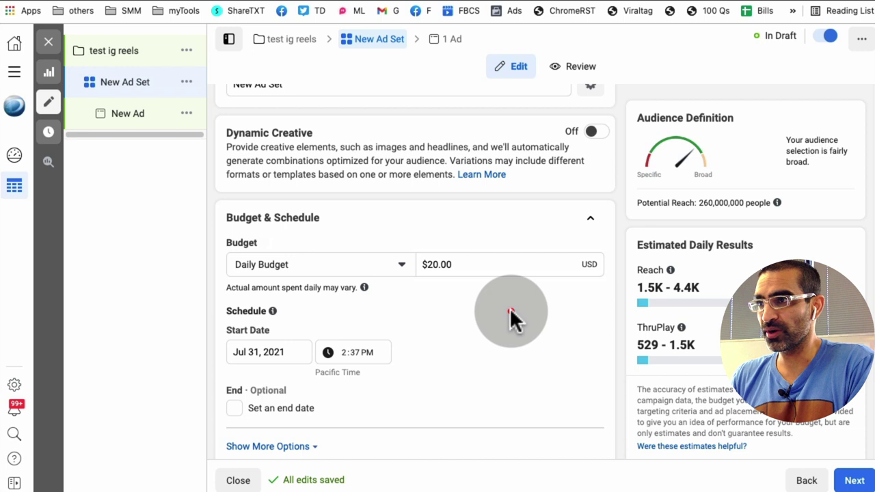
{"action": "left_click", "coordinate": [510, 313]}
{"action": "scroll", "coordinate": [511, 313], "scroll_direction": "down", "scroll_amount": 1}
{"action": "scroll", "coordinate": [510, 307], "scroll_direction": "down", "scroll_amount": 5}
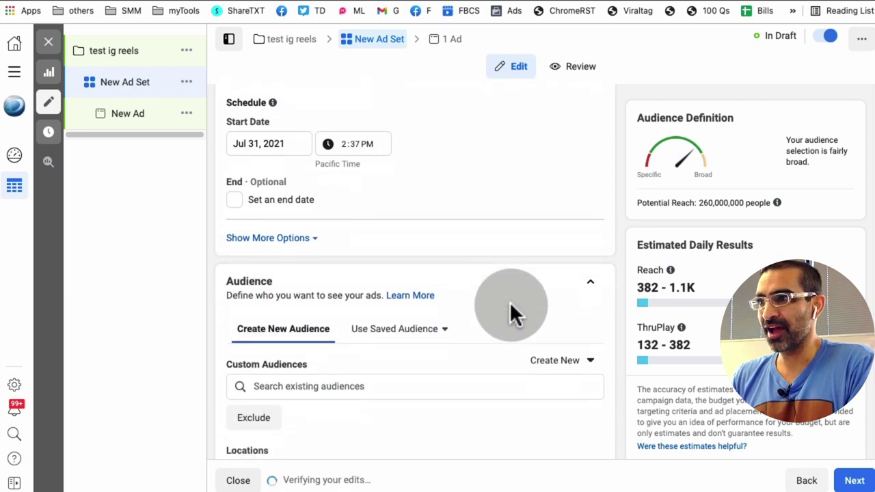
{"action": "scroll", "coordinate": [510, 302], "scroll_direction": "down", "scroll_amount": 2}
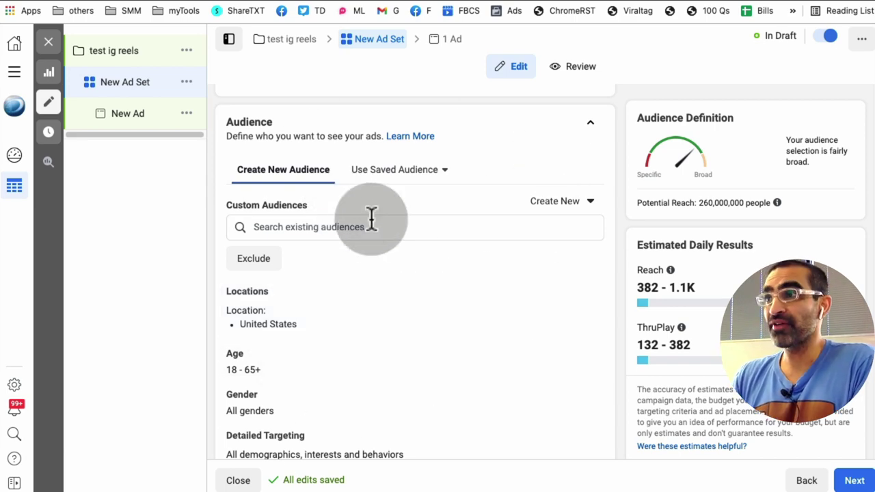
Step: Apply the VTV Top Zip Codes saved audience and review its target locations
{"action": "left_click", "coordinate": [395, 171]}
{"action": "mouse_move", "coordinate": [399, 252]}
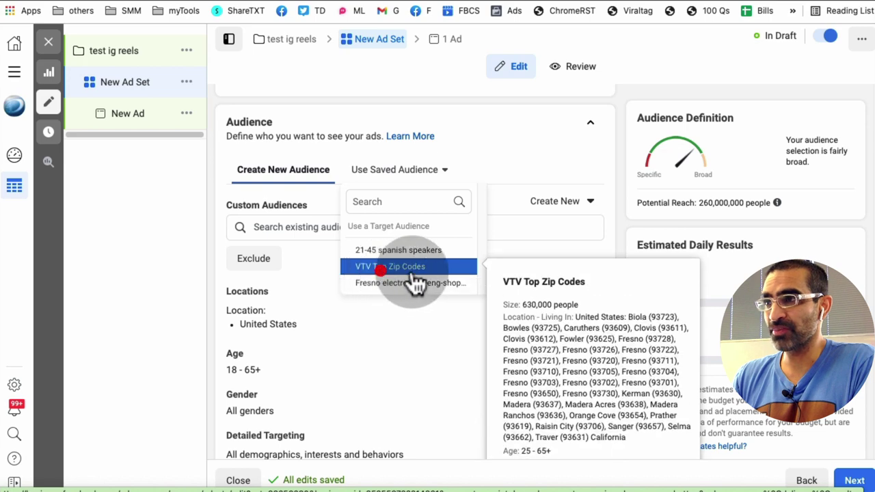
{"action": "left_click", "coordinate": [410, 272]}
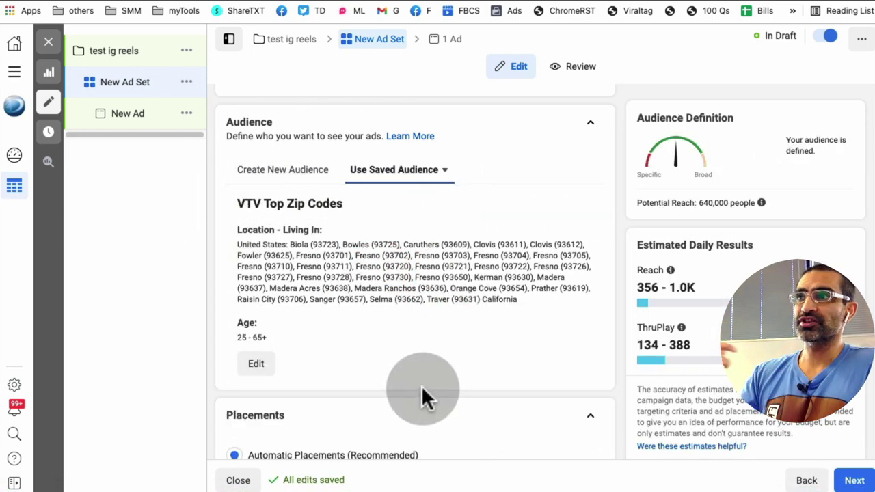
{"action": "left_click_drag", "start_coordinate": [343, 204], "coordinate": [262, 202]}
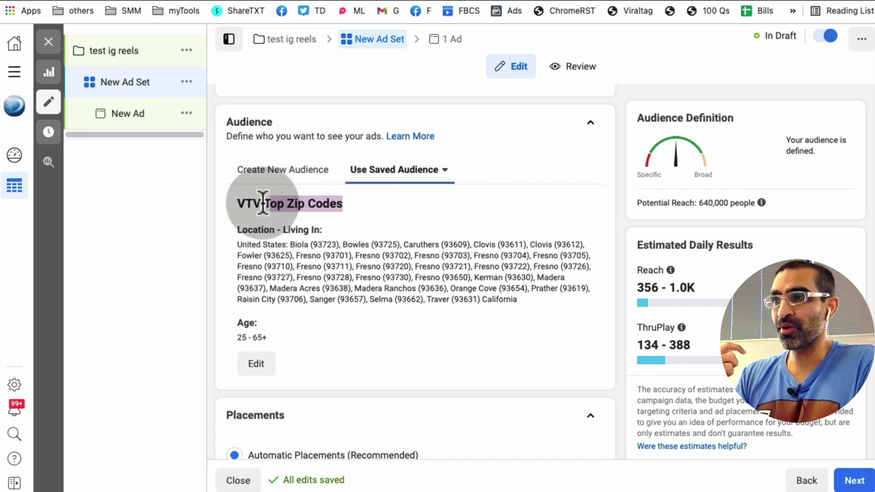
{"action": "left_click", "coordinate": [257, 202]}
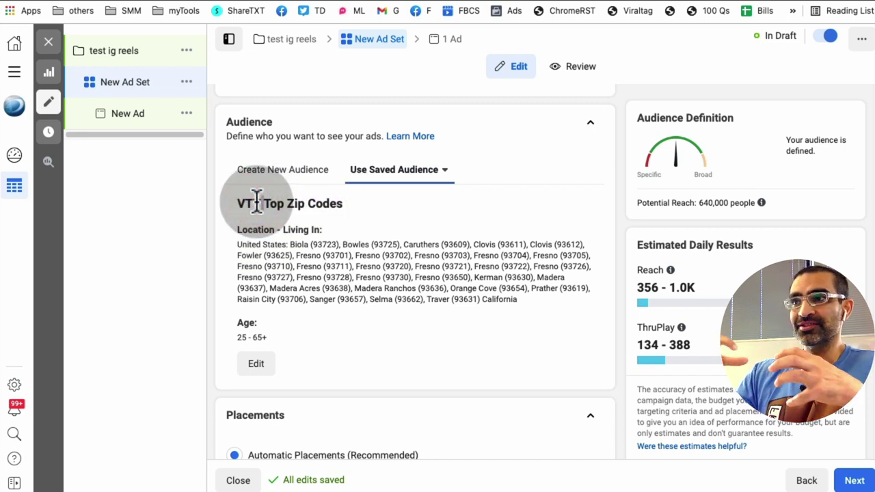
{"action": "left_click_drag", "start_coordinate": [547, 309], "coordinate": [230, 260]}
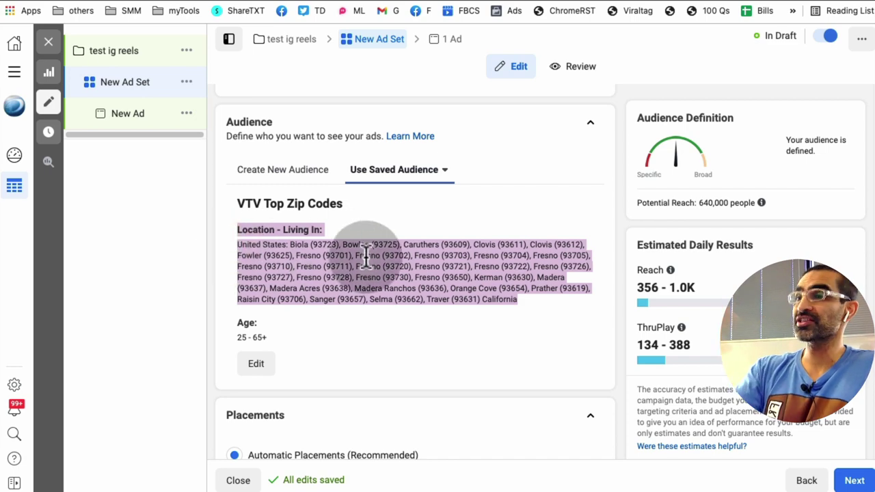
{"action": "scroll", "coordinate": [398, 285], "scroll_direction": "down", "scroll_amount": 5}
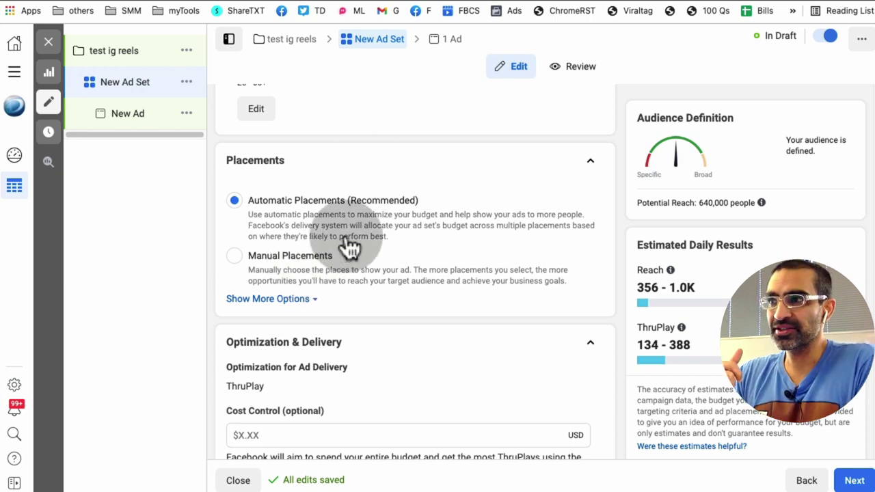
Step: Switch to manual placements and exclude Facebook, Audience Network and Messenger
{"action": "left_click", "coordinate": [290, 262]}
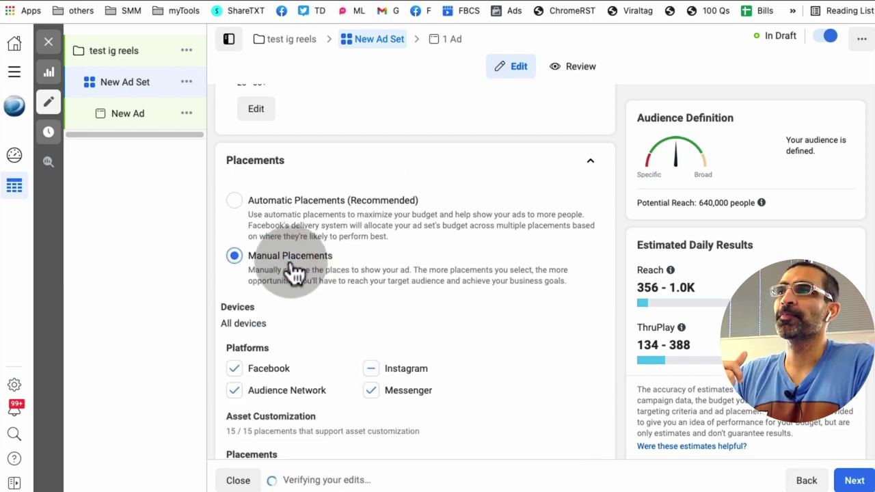
{"action": "scroll", "coordinate": [318, 296], "scroll_direction": "down", "scroll_amount": 2}
{"action": "left_click", "coordinate": [243, 291]}
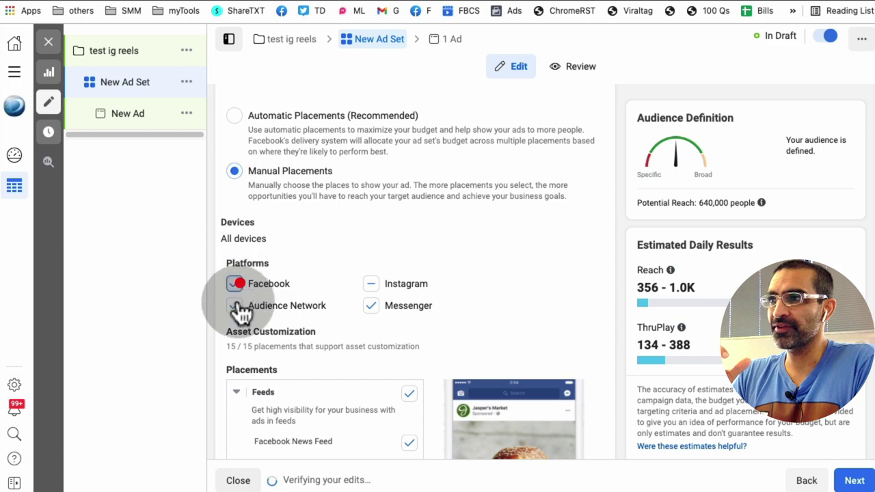
{"action": "left_click", "coordinate": [234, 306]}
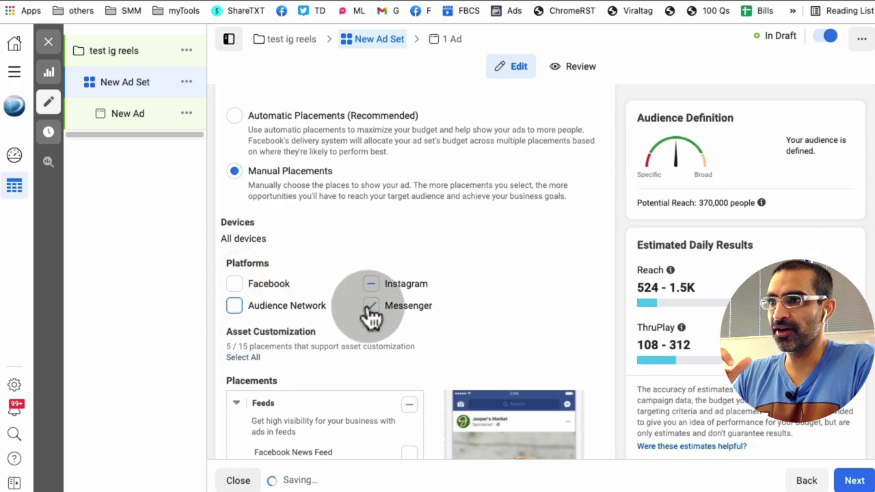
{"action": "left_click", "coordinate": [375, 309]}
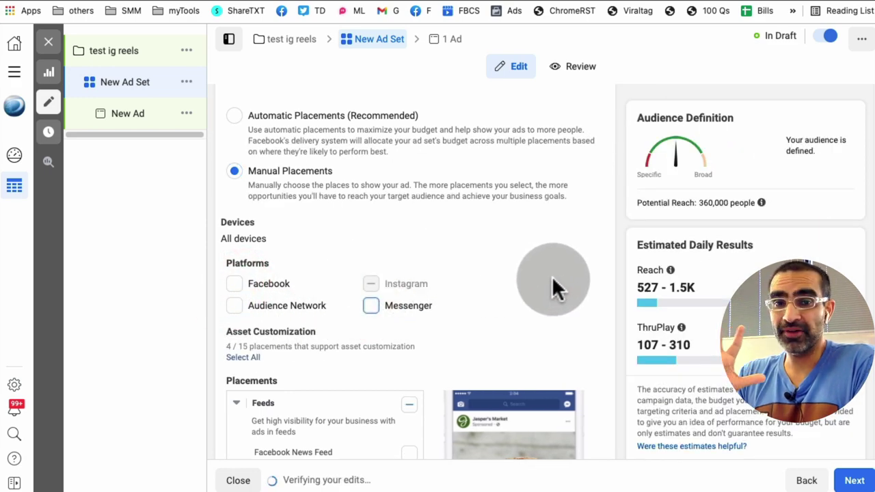
{"action": "scroll", "coordinate": [552, 279], "scroll_direction": "down", "scroll_amount": 3}
{"action": "scroll", "coordinate": [554, 284], "scroll_direction": "down", "scroll_amount": 4}
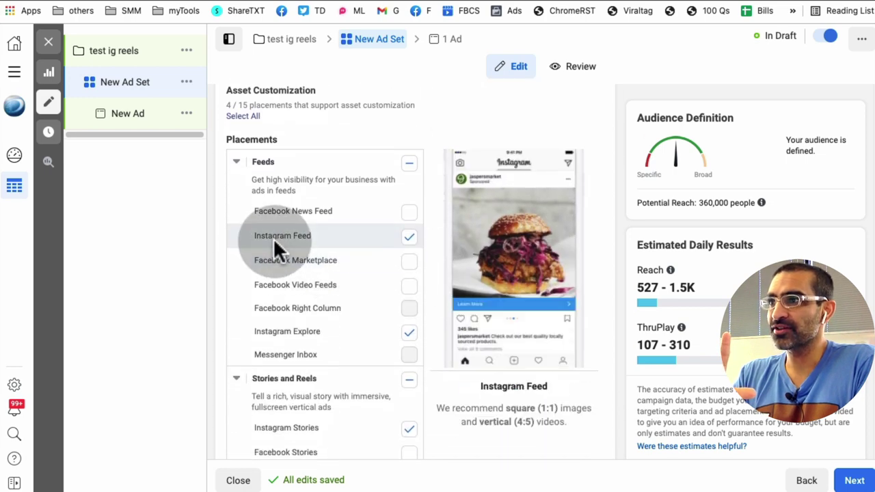
Step: Add Instagram Reels alongside Instagram Stories and review the Reels video length recommendation
{"action": "mouse_move", "coordinate": [355, 330]}
{"action": "scroll", "coordinate": [499, 344], "scroll_direction": "down", "scroll_amount": 5}
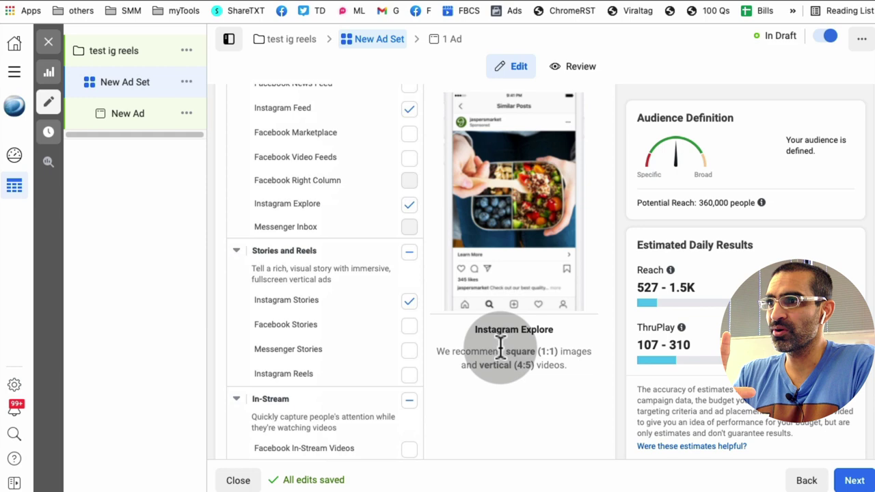
{"action": "mouse_move", "coordinate": [316, 343]}
{"action": "scroll", "coordinate": [316, 344], "scroll_direction": "down", "scroll_amount": 1}
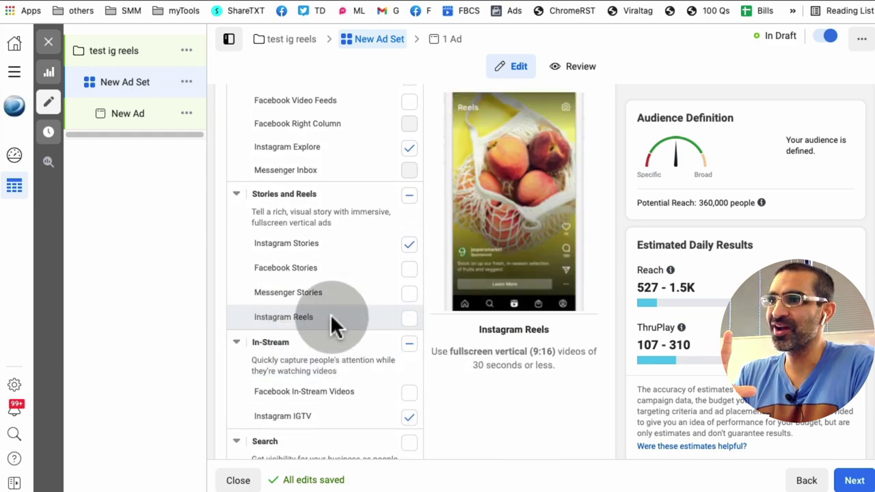
{"action": "left_click", "coordinate": [407, 318]}
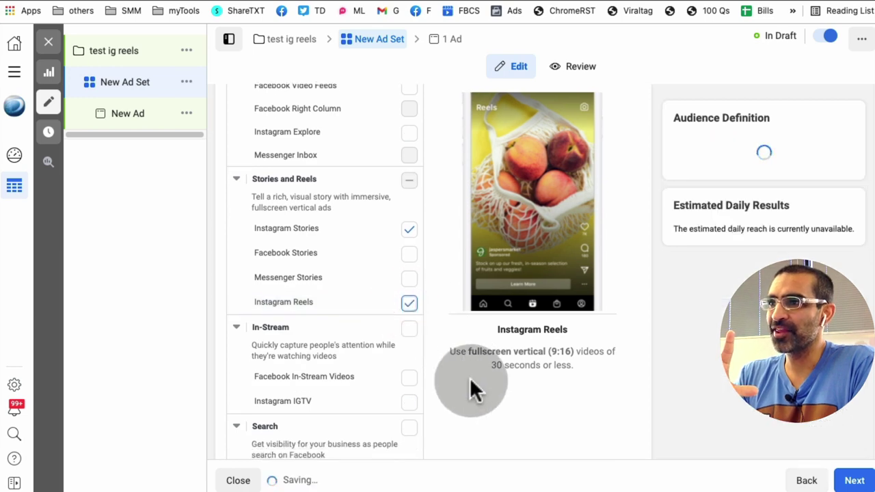
{"action": "left_click", "coordinate": [409, 231]}
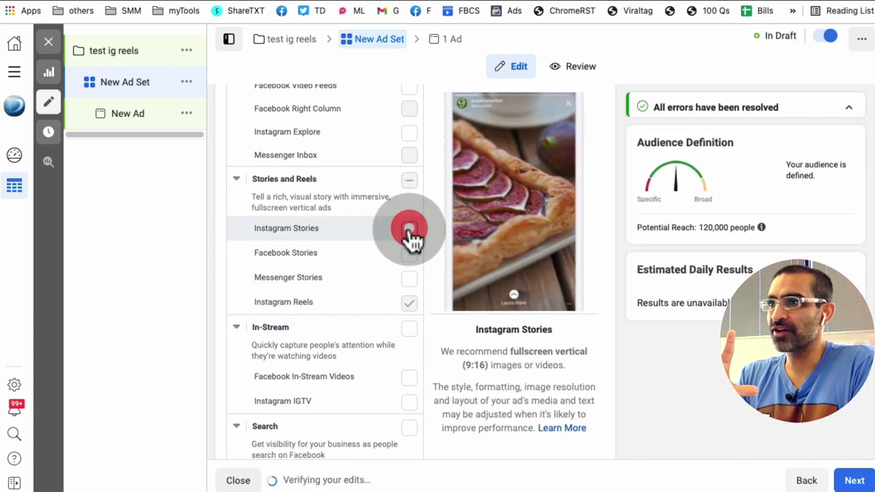
{"action": "left_click", "coordinate": [409, 232]}
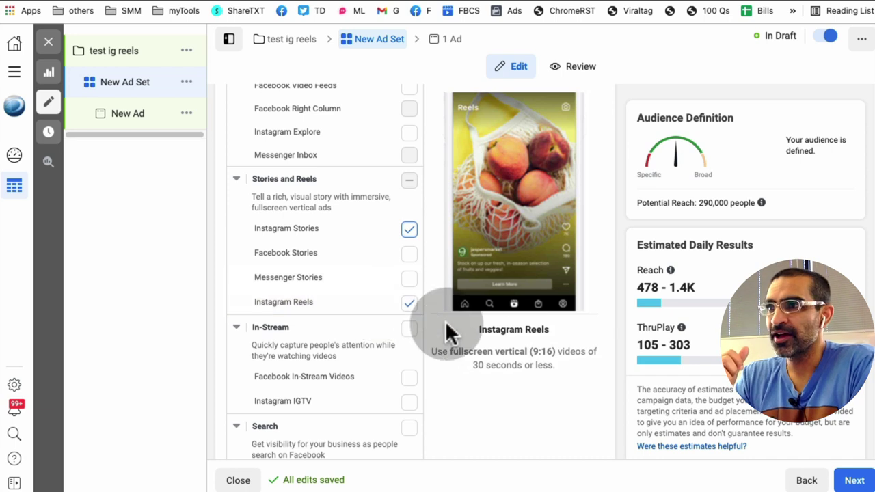
{"action": "left_click_drag", "start_coordinate": [541, 366], "coordinate": [431, 349]}
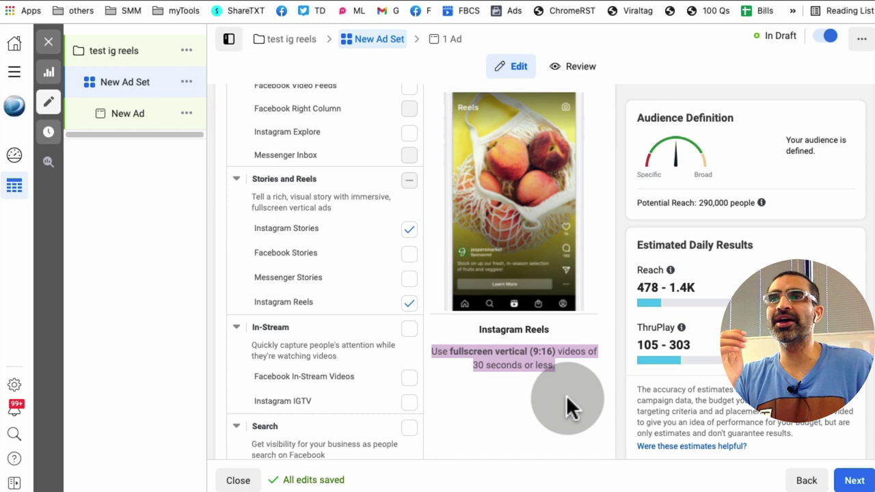
{"action": "left_click", "coordinate": [524, 385]}
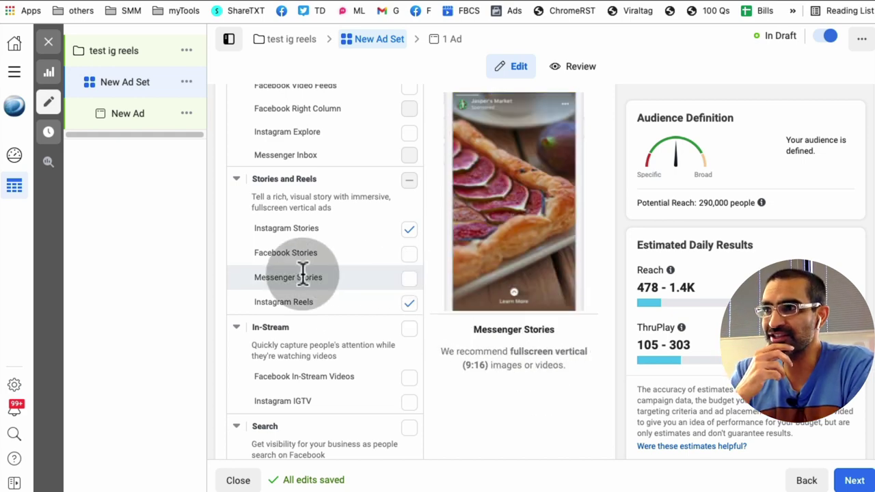
Step: Review the remaining ad set settings and proceed to the ad level
{"action": "scroll", "coordinate": [554, 366], "scroll_direction": "down", "scroll_amount": 7}
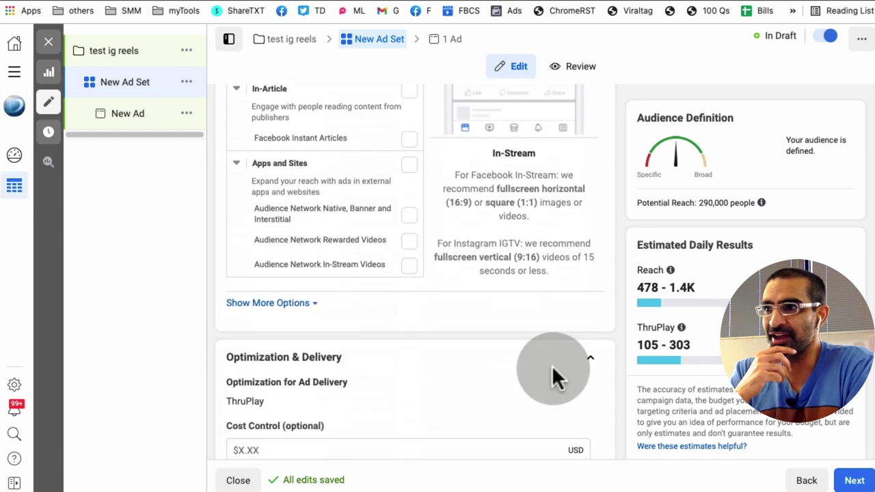
{"action": "scroll", "coordinate": [513, 376], "scroll_direction": "up", "scroll_amount": 3}
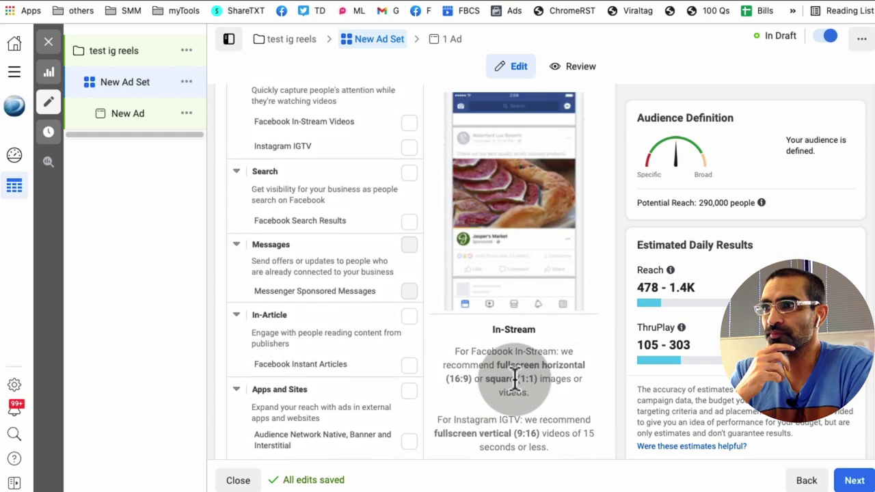
{"action": "scroll", "coordinate": [590, 404], "scroll_direction": "down", "scroll_amount": 5}
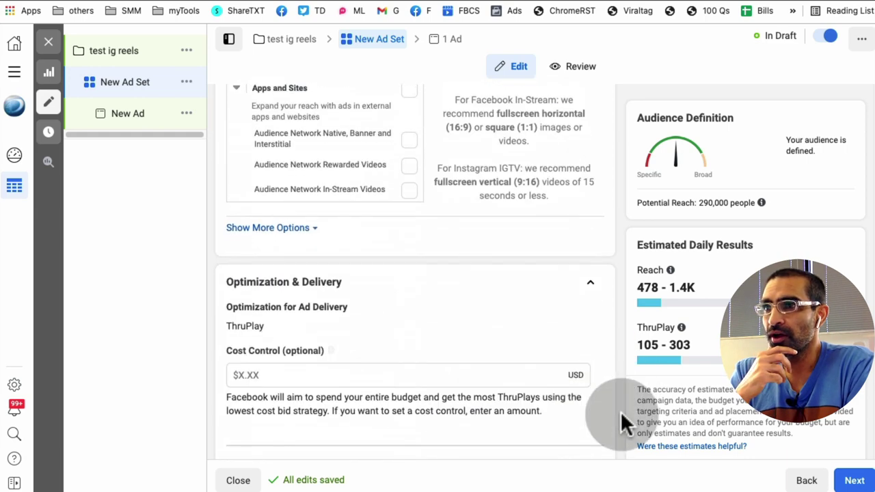
{"action": "left_click", "coordinate": [852, 480]}
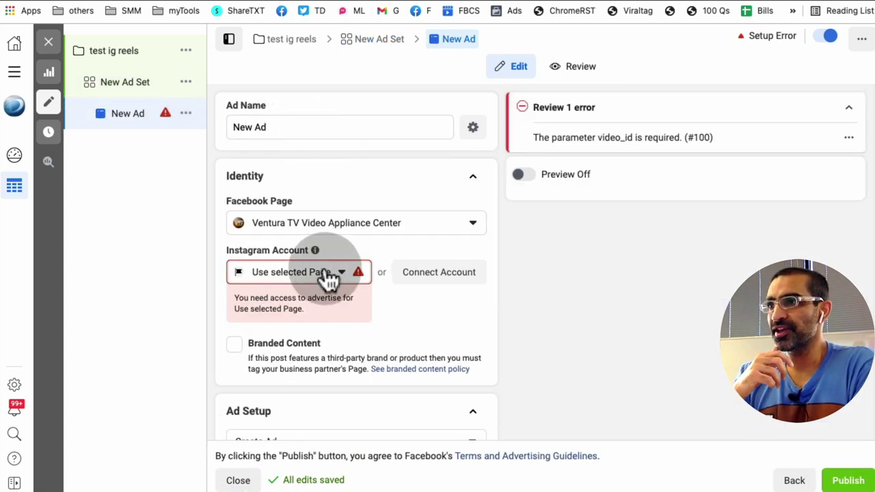
Step: Name the ad 'test' and select the business's Instagram account as its identity
{"action": "left_click", "coordinate": [323, 272]}
{"action": "left_click", "coordinate": [308, 329]}
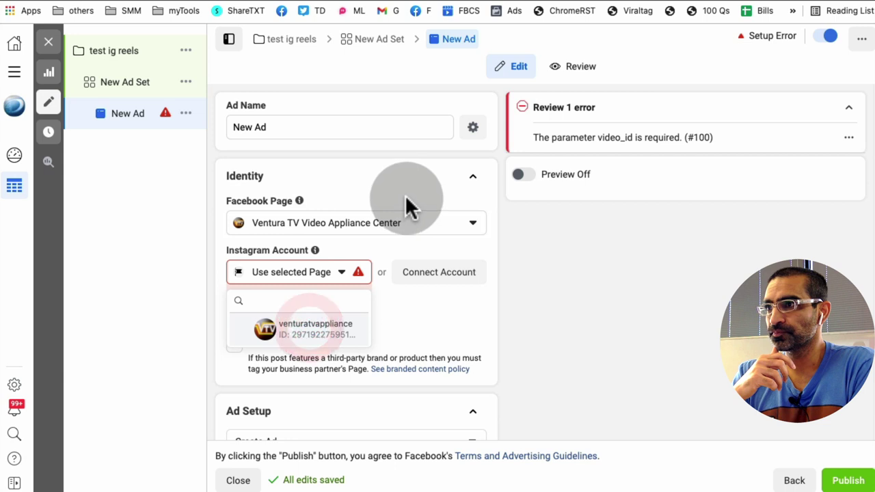
{"action": "triple_click", "coordinate": [298, 128]}
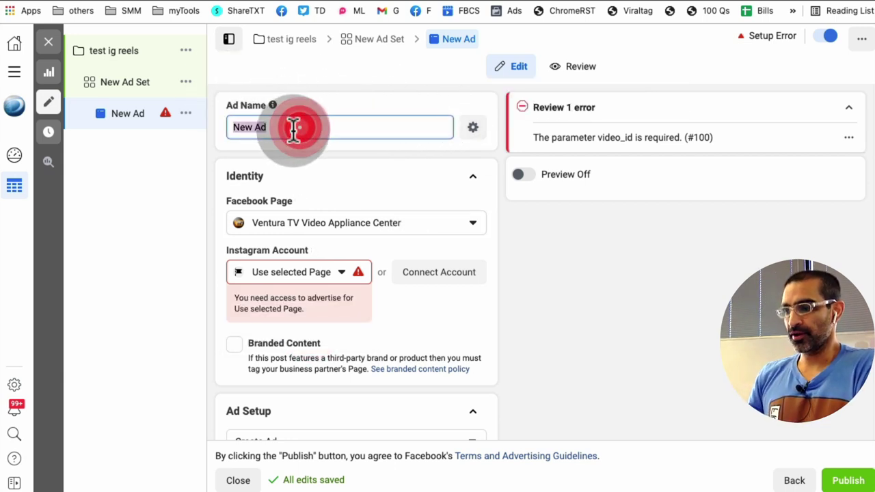
{"action": "type", "text": "test"}
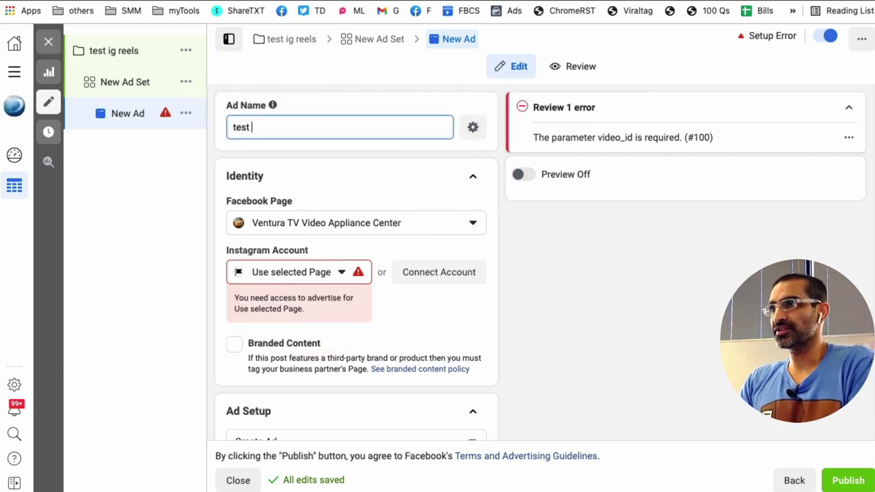
{"action": "left_click", "coordinate": [345, 276]}
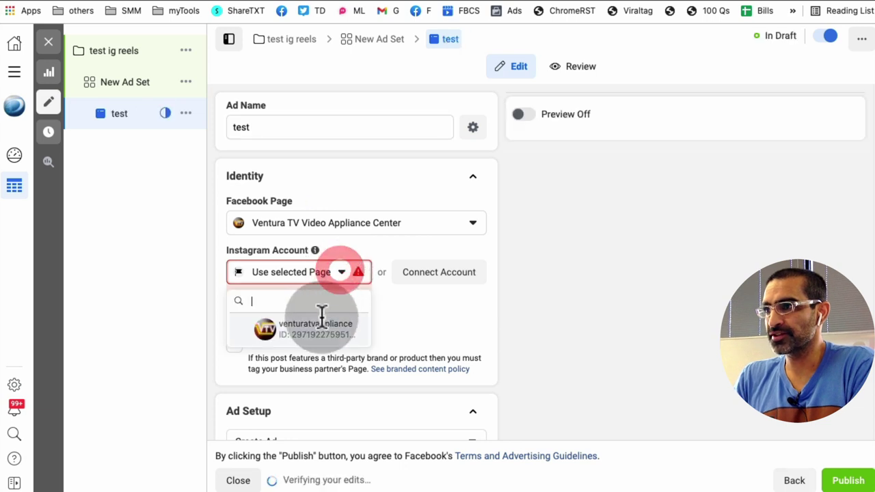
{"action": "left_click", "coordinate": [316, 329]}
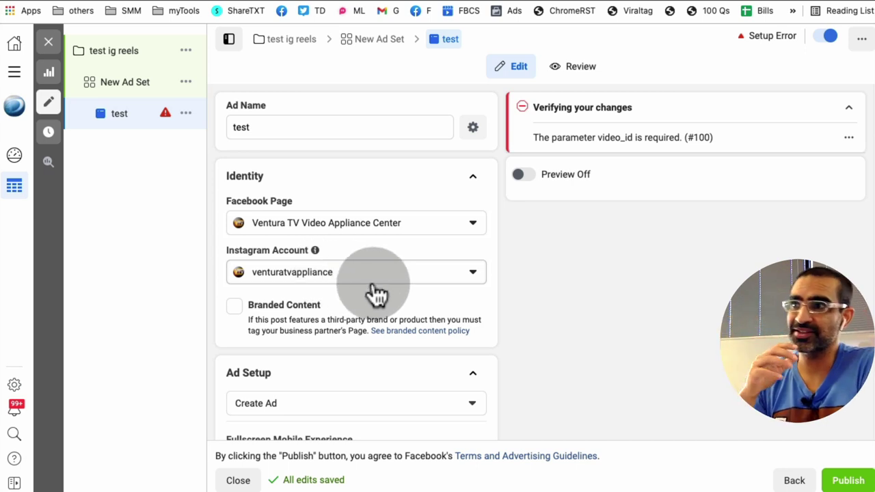
{"action": "scroll", "coordinate": [375, 284], "scroll_direction": "down", "scroll_amount": 5}
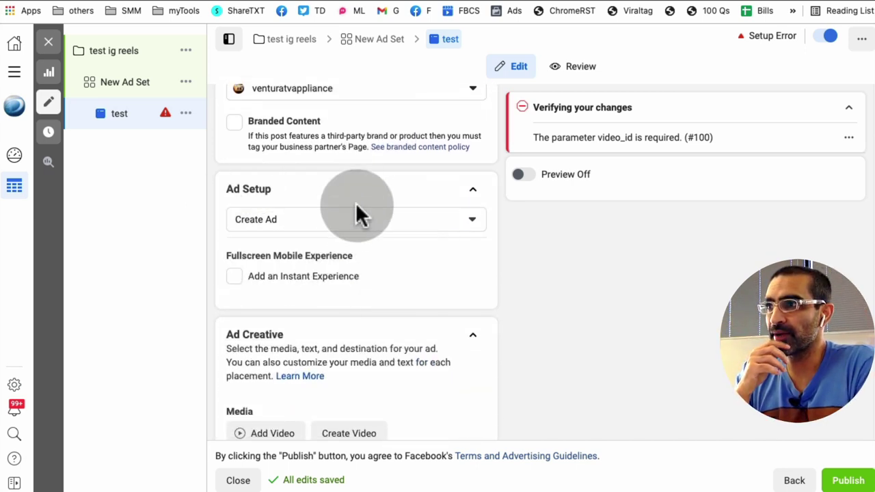
Step: Set Ad Setup to Use Existing Post and browse the Instagram posts in Select Post
{"action": "left_click", "coordinate": [340, 223]}
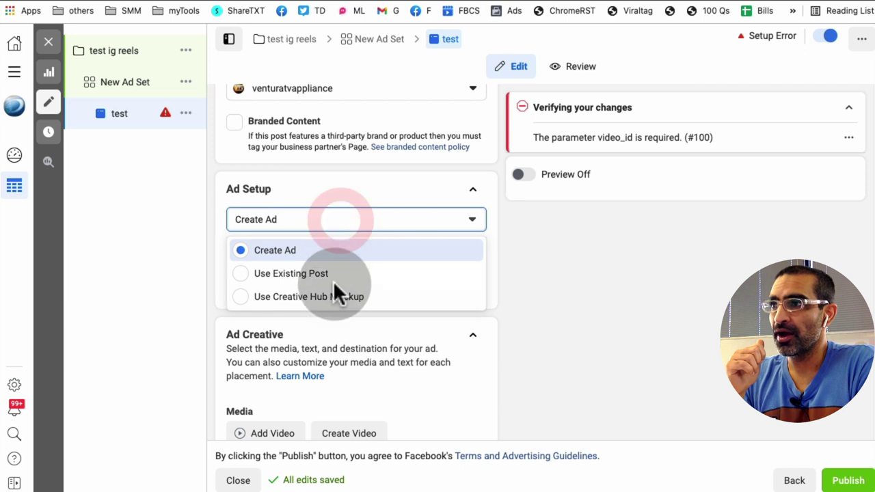
{"action": "left_click", "coordinate": [309, 274]}
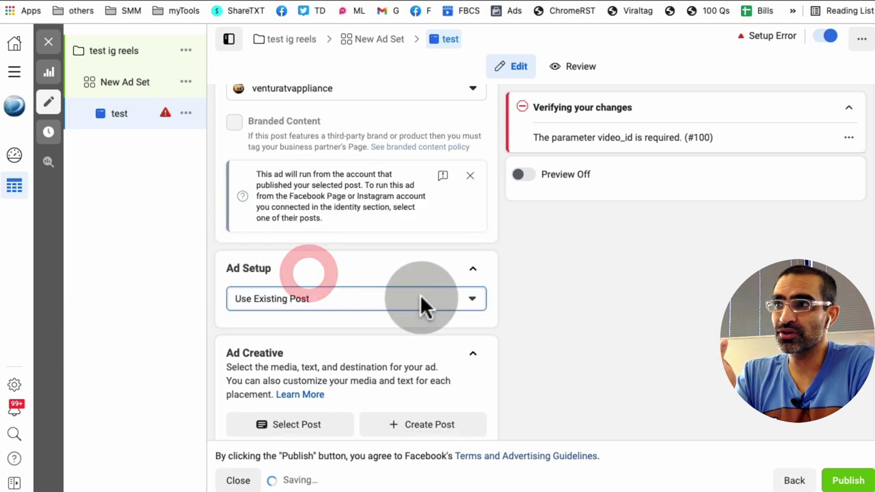
{"action": "scroll", "coordinate": [395, 322], "scroll_direction": "down", "scroll_amount": 3}
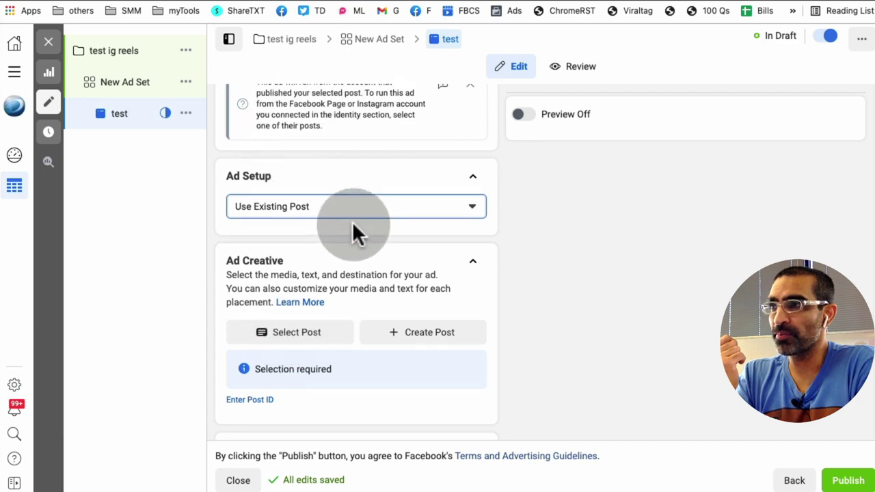
{"action": "scroll", "coordinate": [353, 226], "scroll_direction": "up", "scroll_amount": 5}
{"action": "scroll", "coordinate": [391, 338], "scroll_direction": "down", "scroll_amount": 3}
{"action": "scroll", "coordinate": [391, 334], "scroll_direction": "down", "scroll_amount": 3}
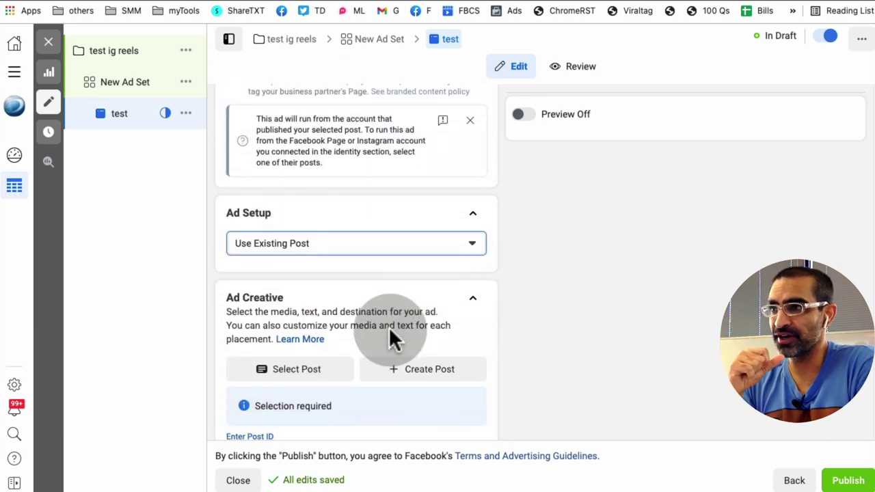
{"action": "left_click", "coordinate": [306, 298]}
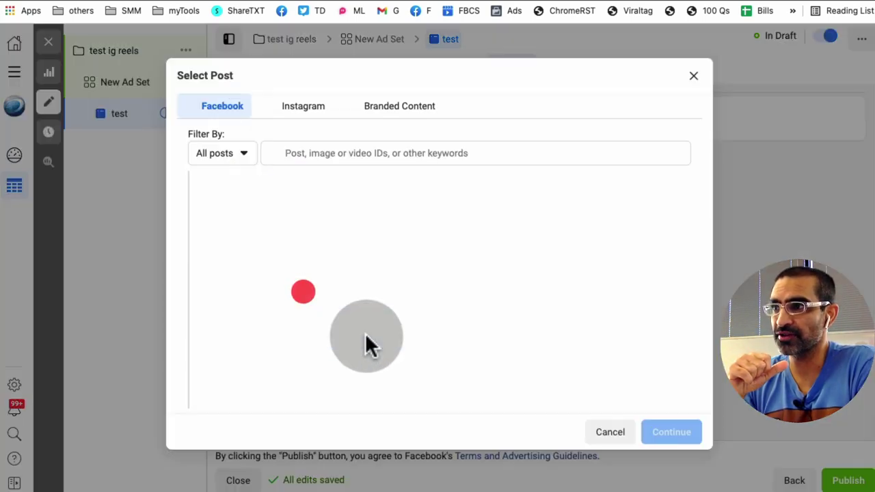
{"action": "left_click", "coordinate": [298, 108]}
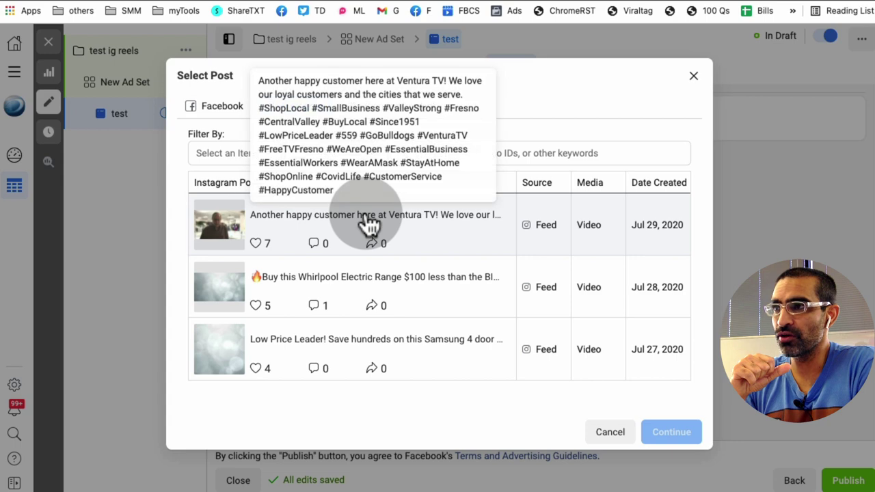
Step: Cancel the post picker and set Ad Setup back to Create Ad
{"action": "left_click", "coordinate": [605, 432]}
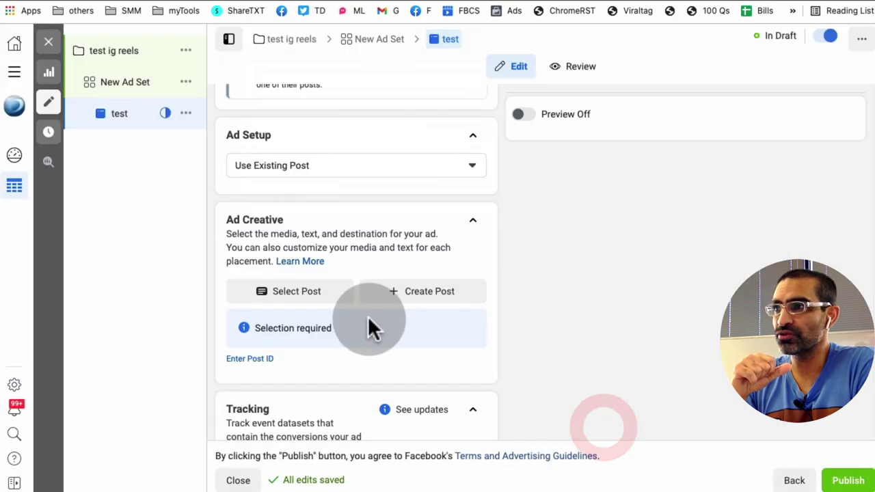
{"action": "left_click", "coordinate": [322, 168]}
{"action": "left_click", "coordinate": [294, 197]}
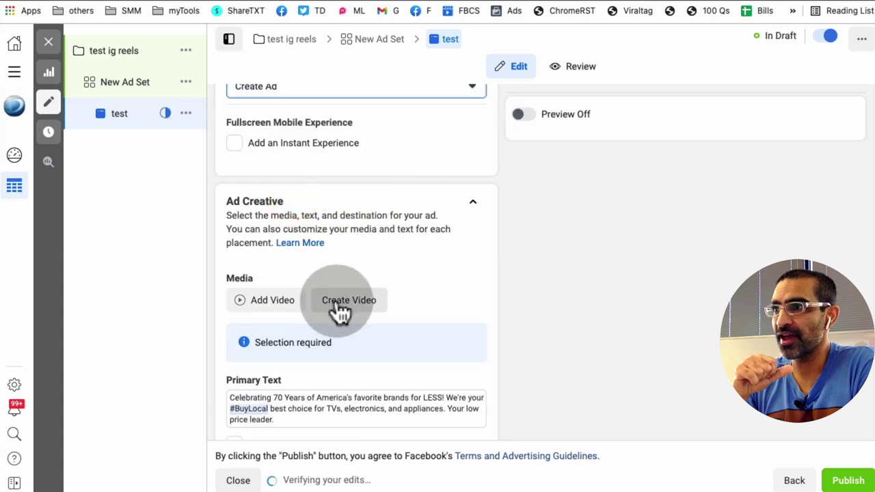
Step: Browse the Add Video media picker's sources and upload option, then close it without a video
{"action": "left_click", "coordinate": [272, 300]}
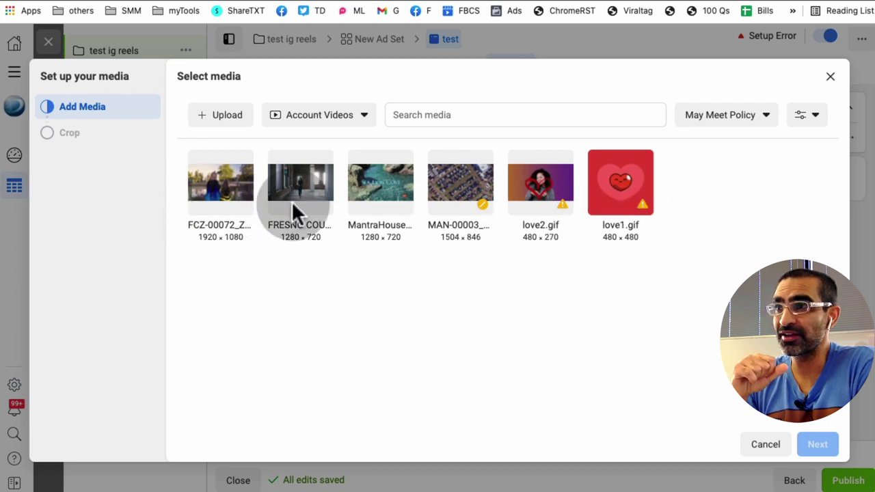
{"action": "left_click", "coordinate": [334, 125]}
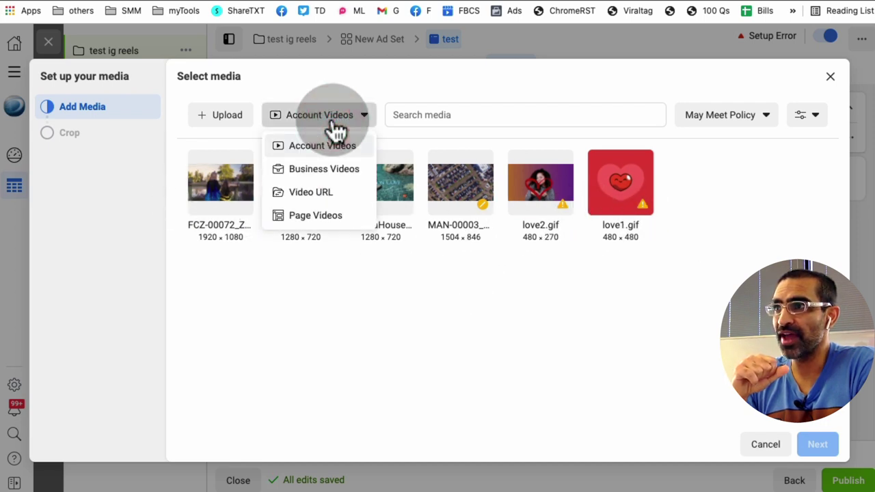
{"action": "left_click", "coordinate": [335, 335]}
{"action": "left_click", "coordinate": [761, 448]}
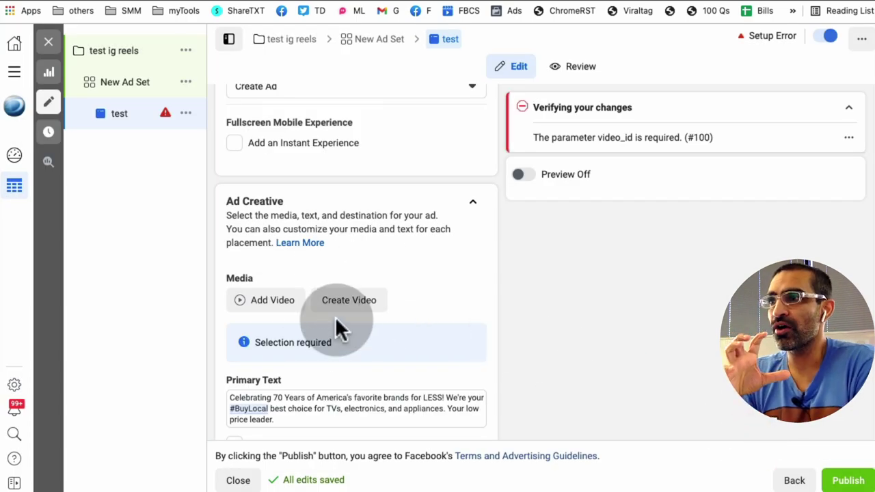
{"action": "left_click", "coordinate": [299, 301]}
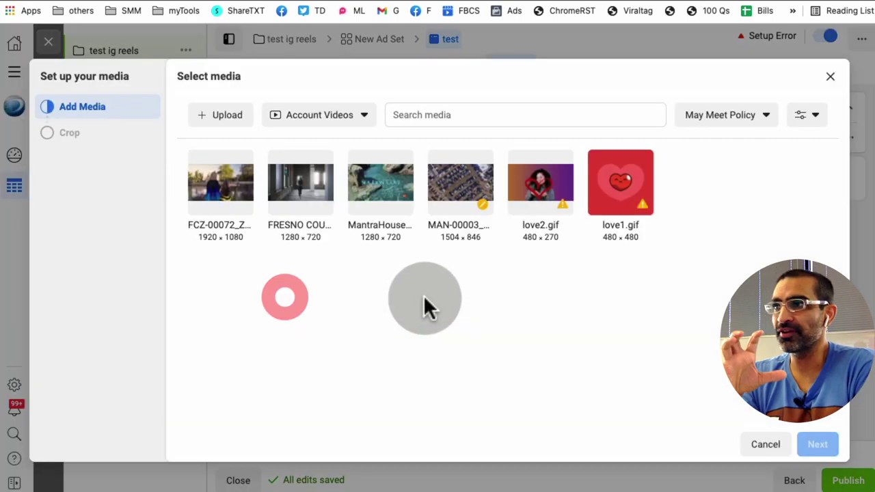
{"action": "left_click", "coordinate": [230, 114]}
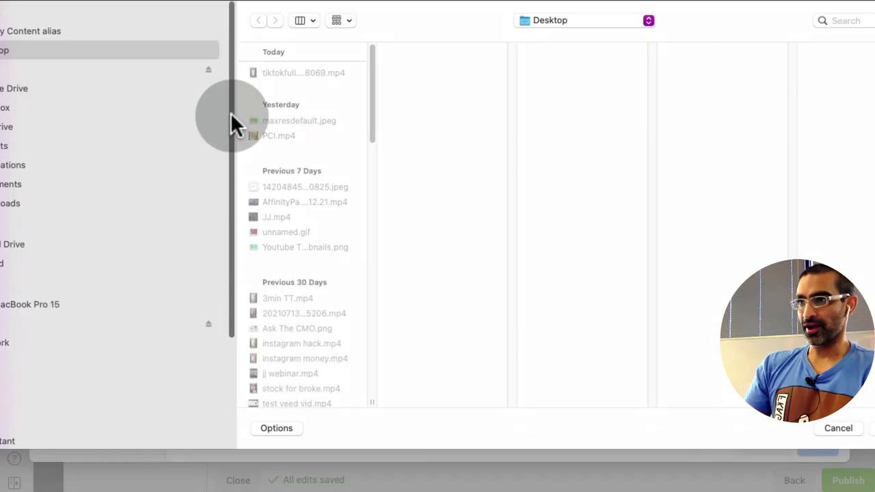
{"action": "key", "text": "Escape"}
{"action": "left_click", "coordinate": [757, 448]}
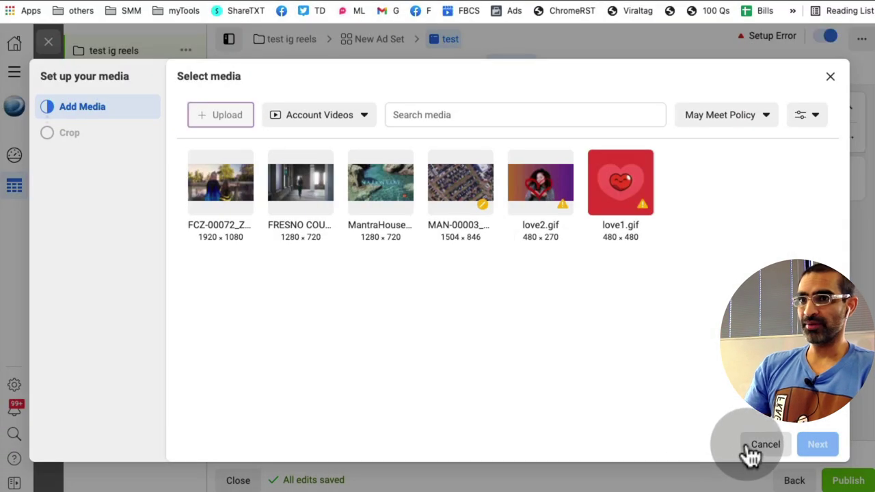